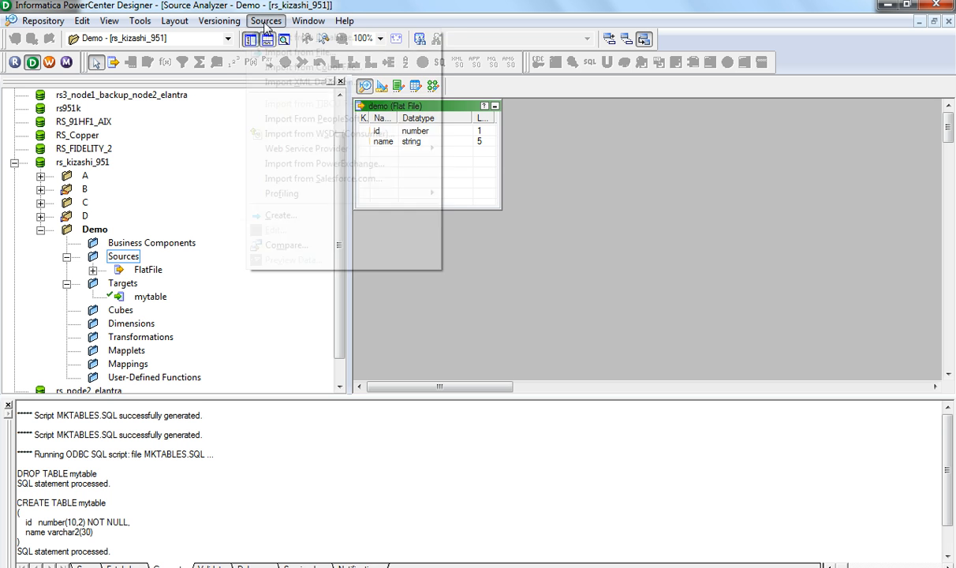
Start a source import from a database and browse the user, system and file DSN lists in the ODBC administrator
left_click(282, 35)
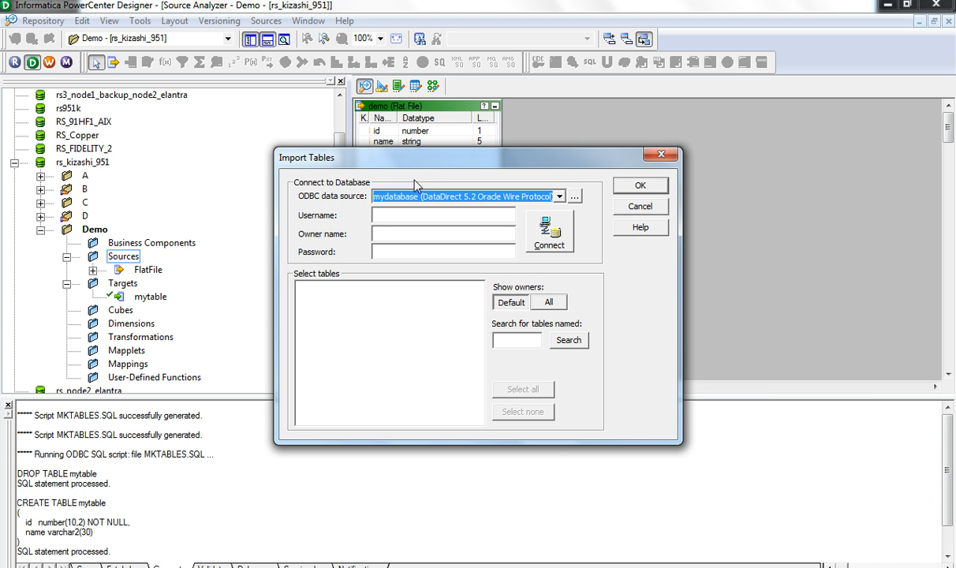
left_click(573, 197)
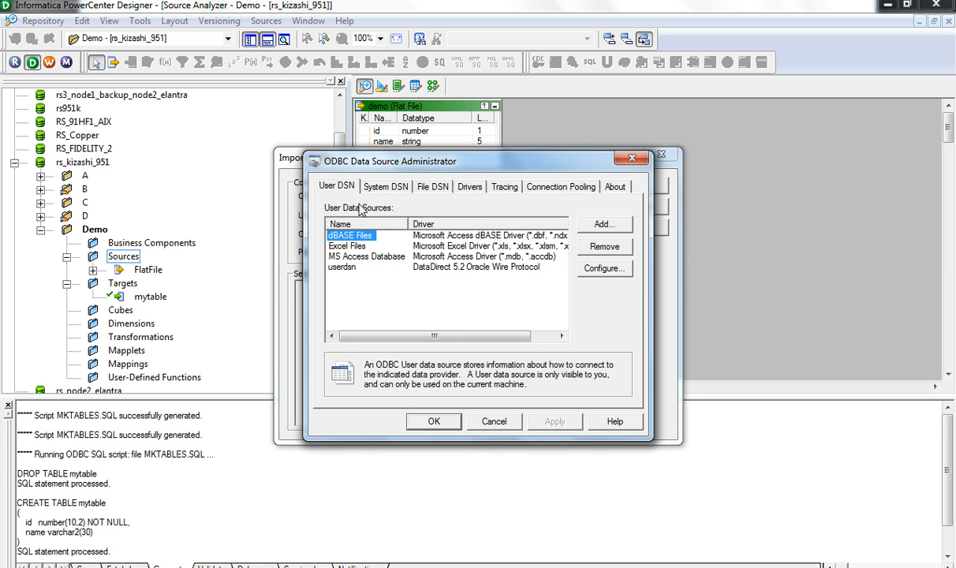
left_click(385, 188)
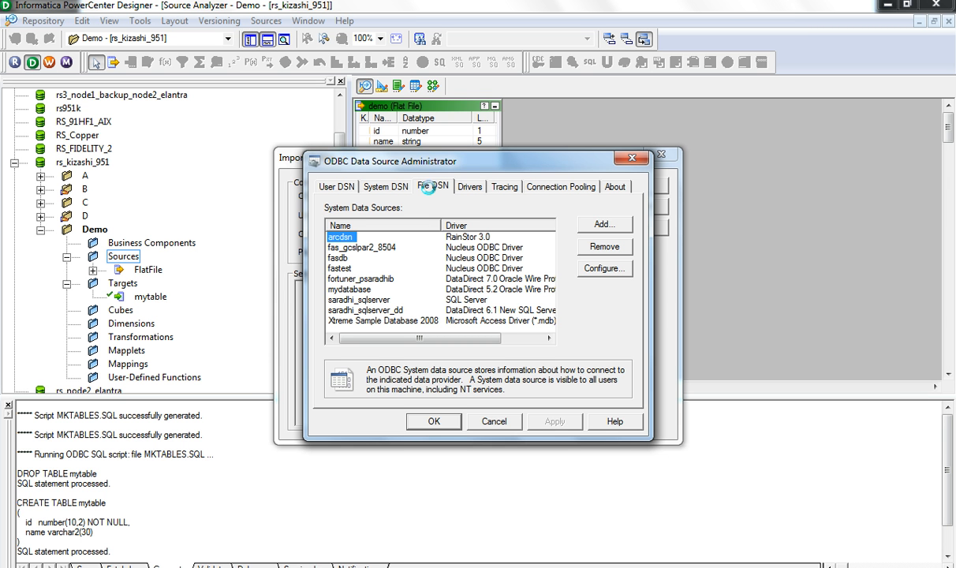
left_click(426, 187)
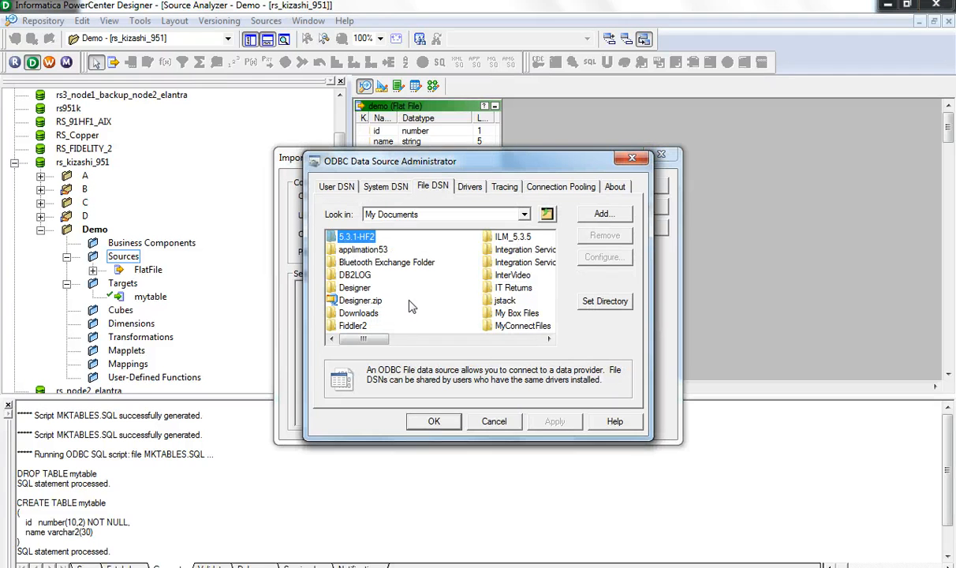
left_click(376, 188)
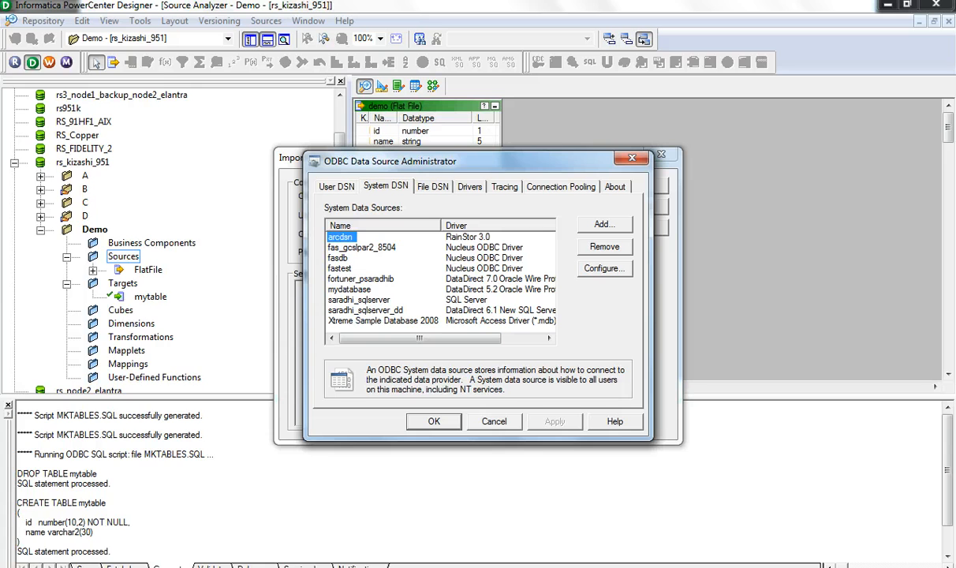
Check the computer's system properties for the Windows edition and system type, and close them
key("super")
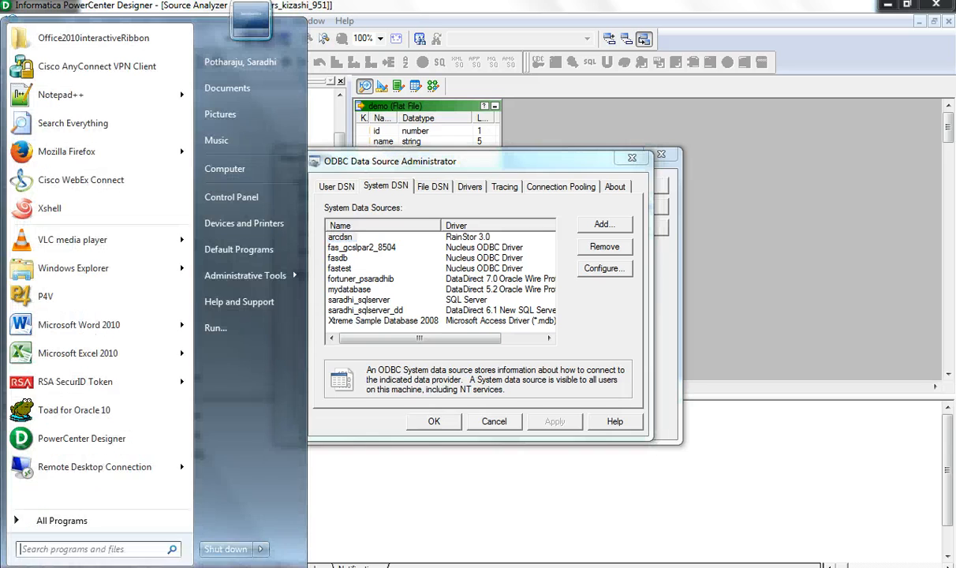
right_click(243, 169)
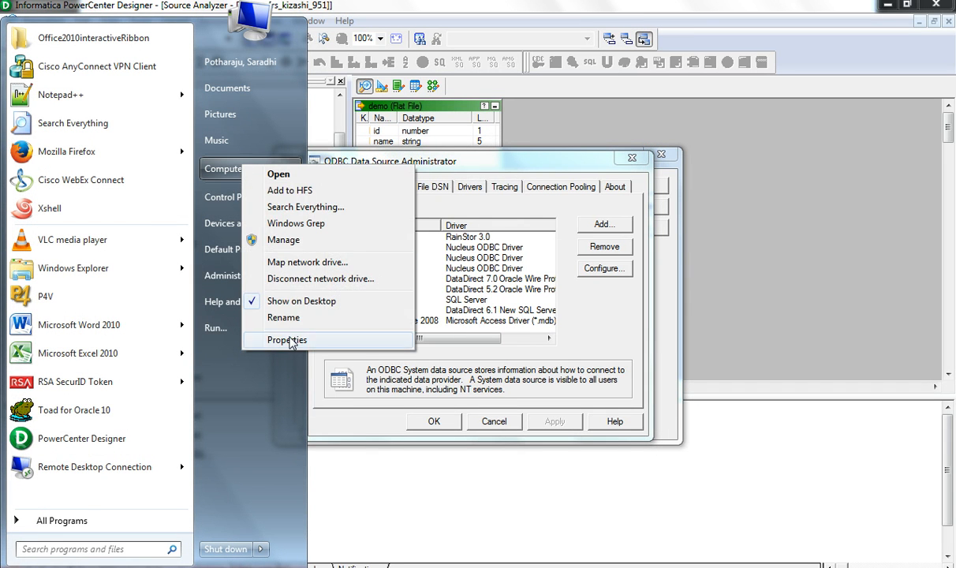
left_click(287, 340)
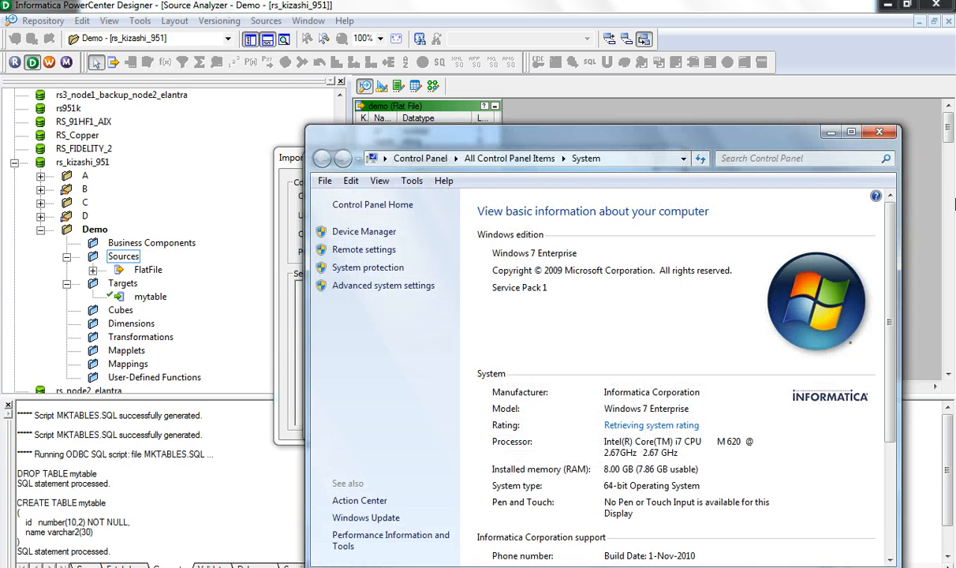
double_click(802, 128)
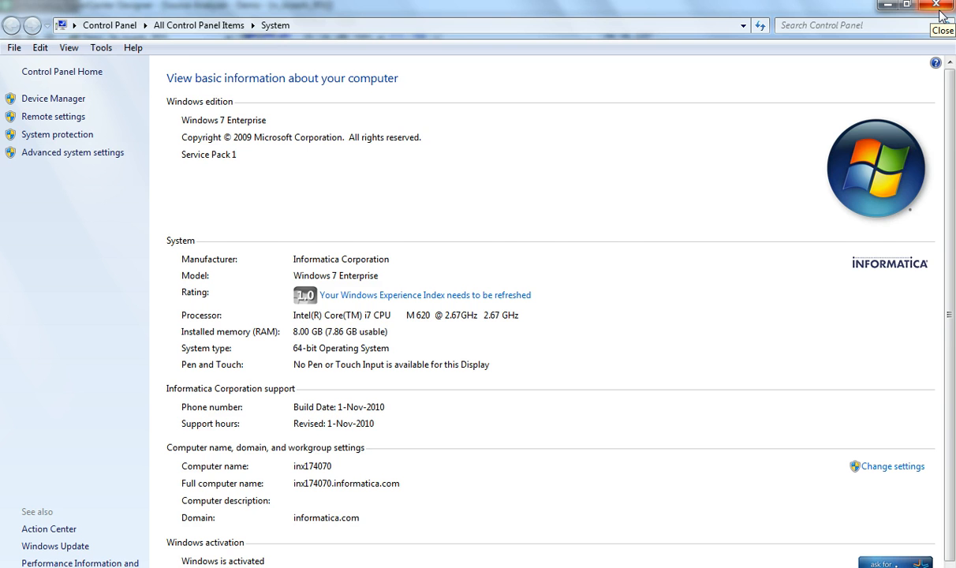
left_click(939, 8)
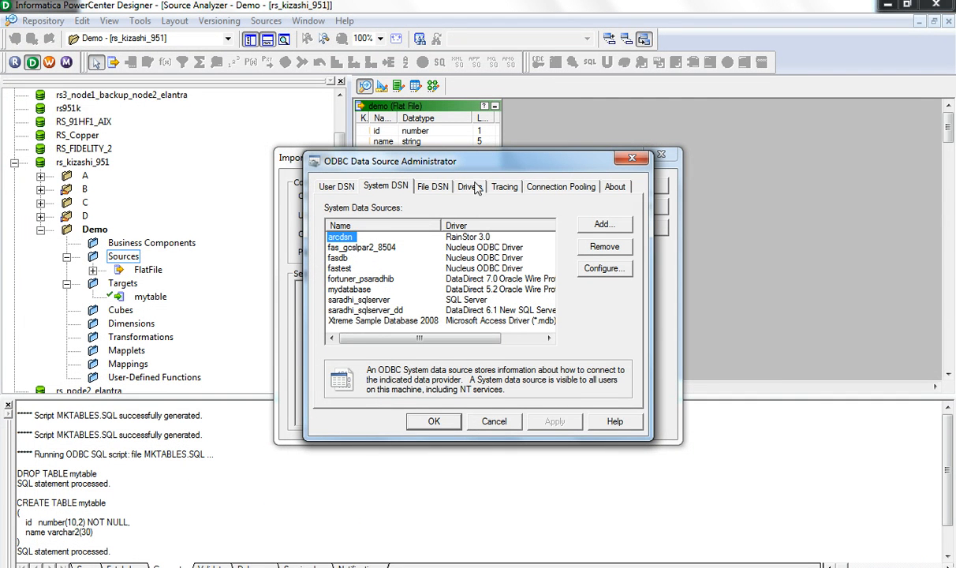
Place the ODBC administrator beside the Import Tables dialog, compare the User DSN and System DSN lists, and close the administrator
left_click(334, 186)
left_click_drag(331, 161, 647, 170)
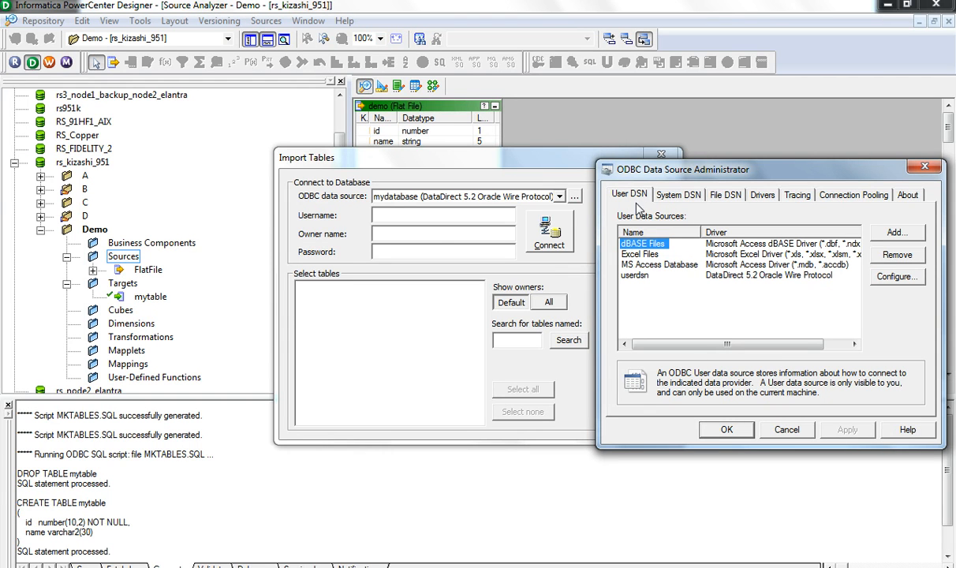
left_click(679, 197)
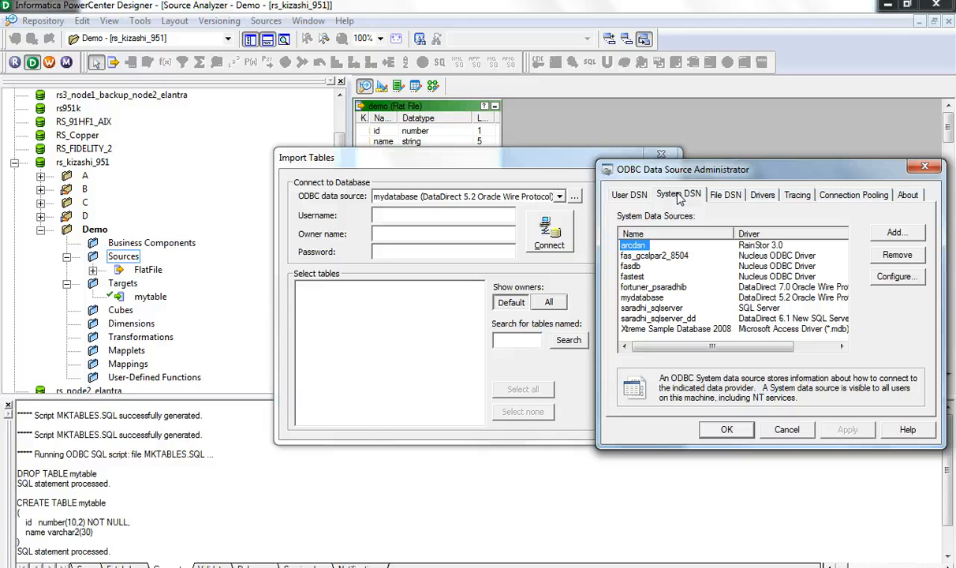
left_click(641, 203)
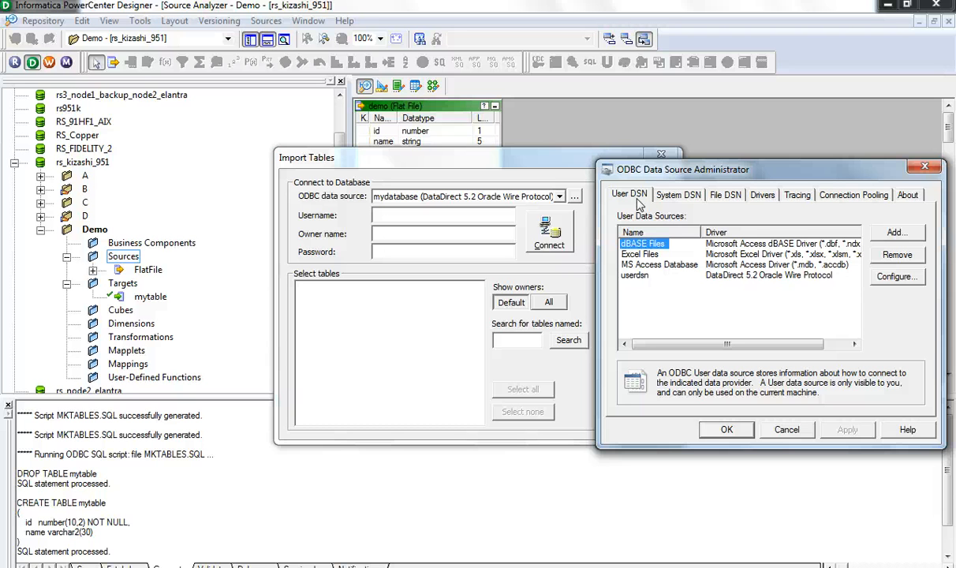
left_click(643, 276)
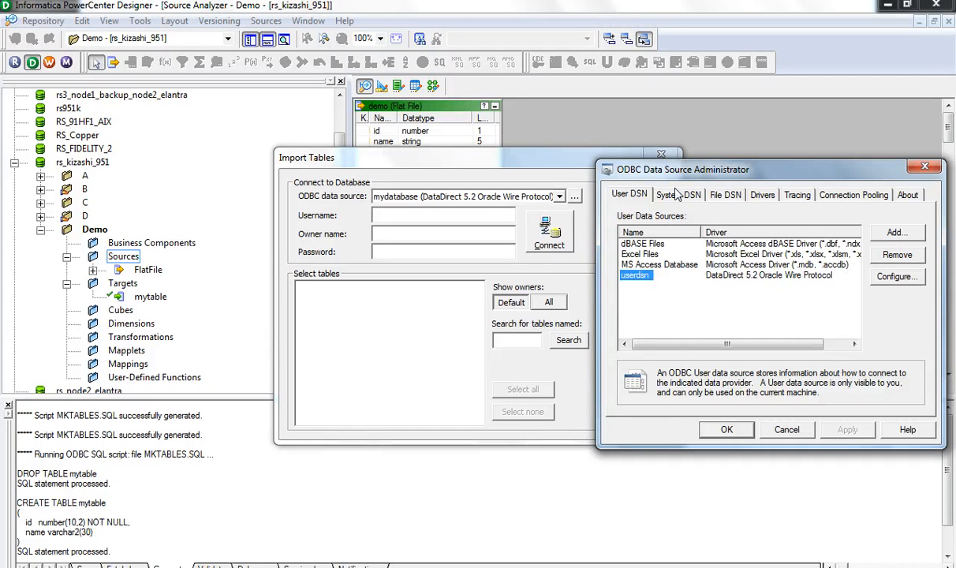
left_click(676, 194)
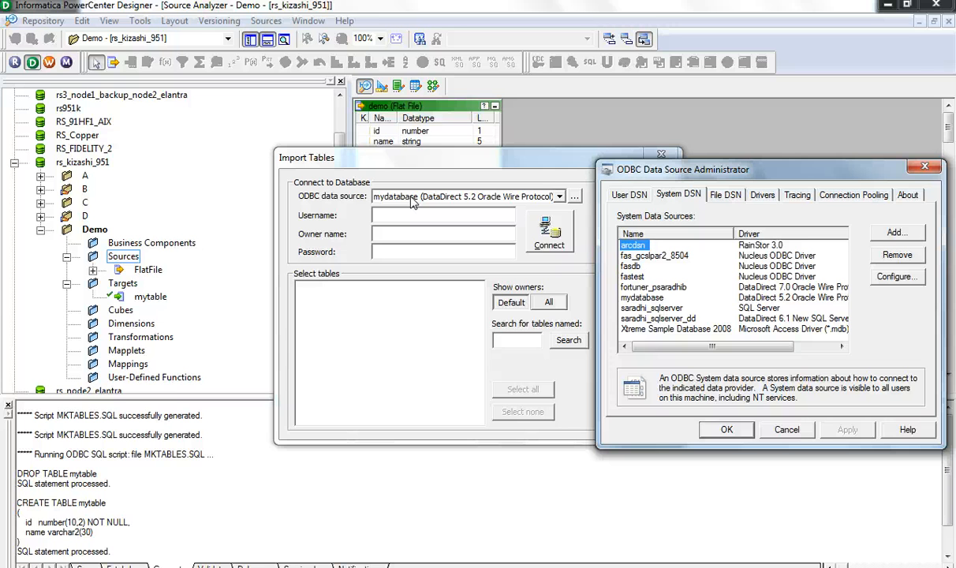
left_click(629, 197)
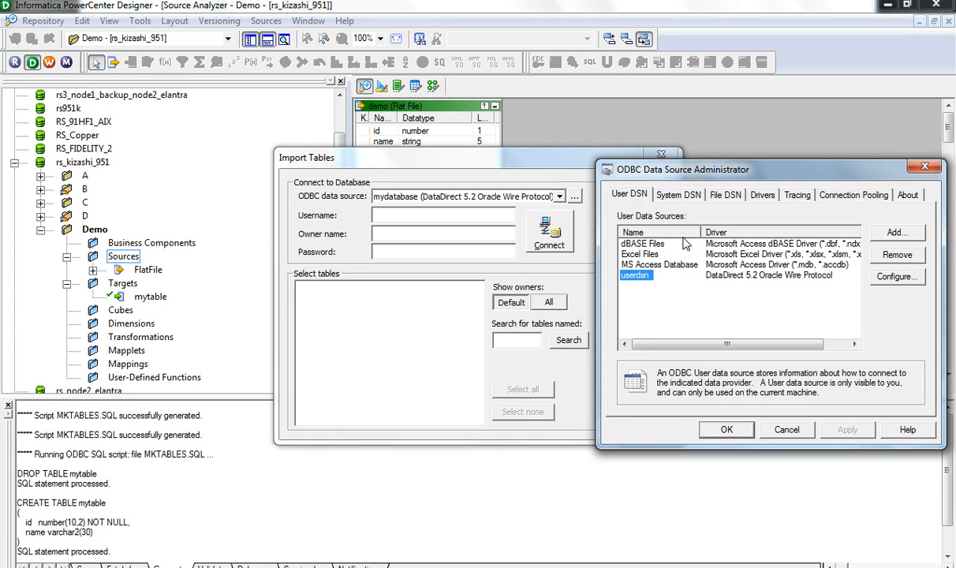
left_click(555, 199)
left_click(716, 363)
left_click(808, 429)
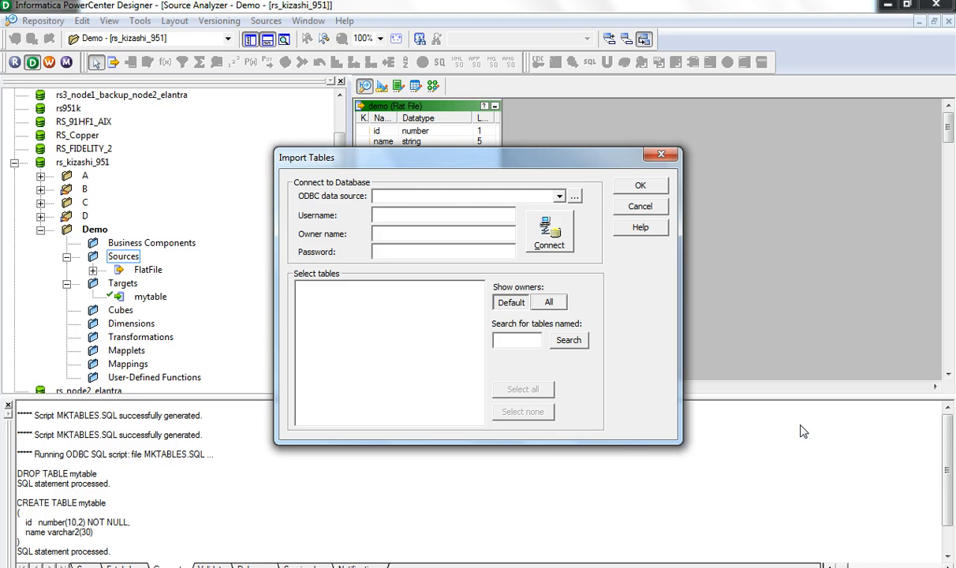
View the setup of the arcdsn system data source from the table import, and cancel out of all the dialogs
left_click(576, 197)
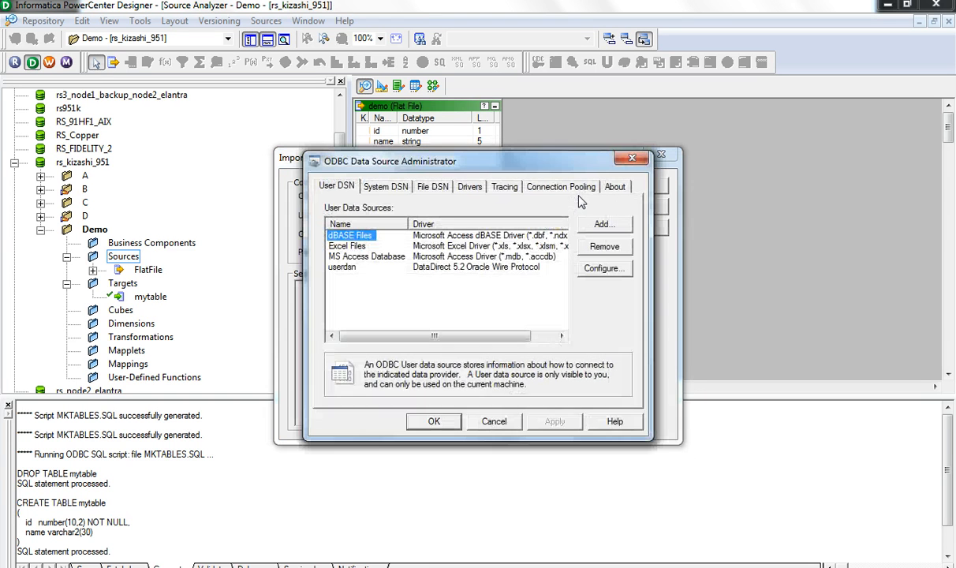
left_click(375, 187)
left_click(606, 268)
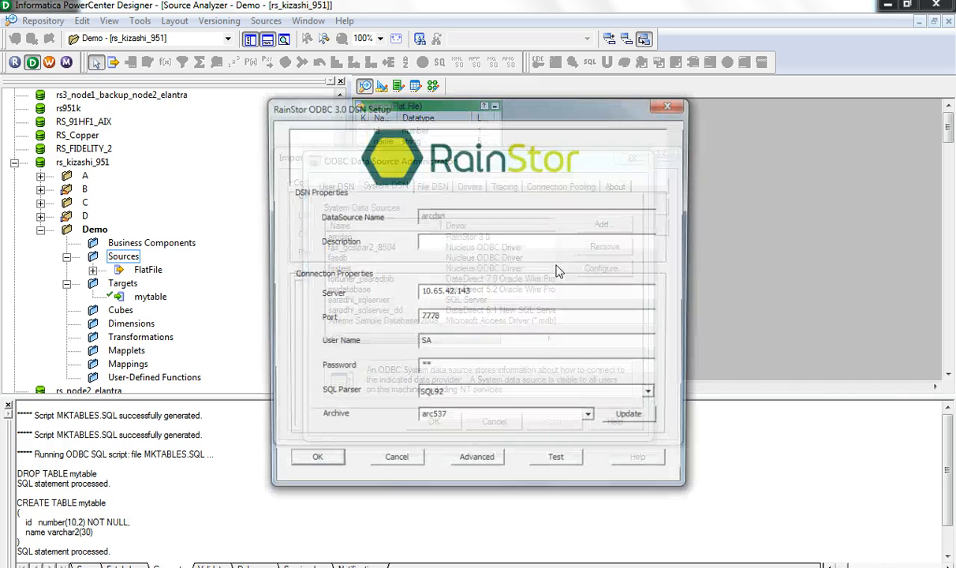
left_click(378, 457)
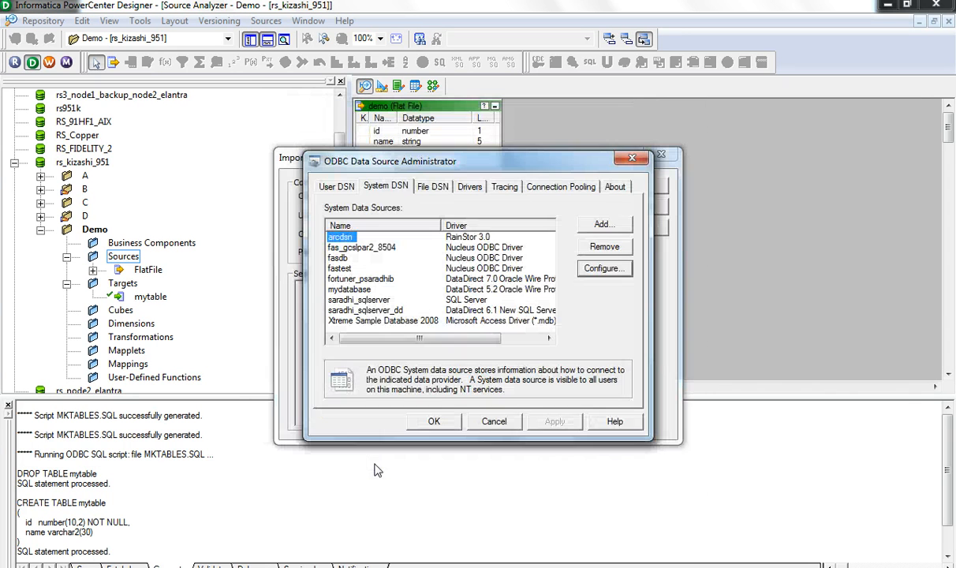
left_click(501, 424)
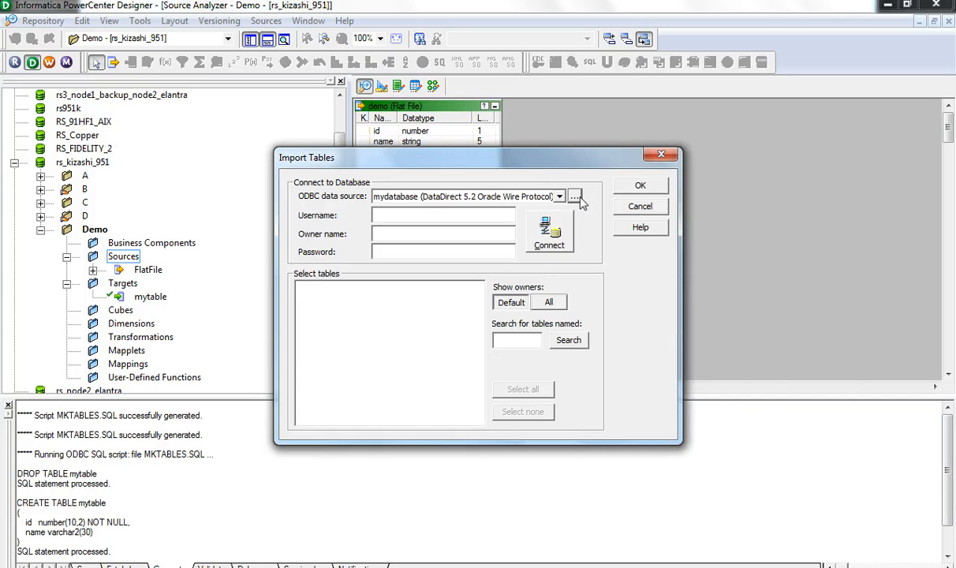
left_click(641, 207)
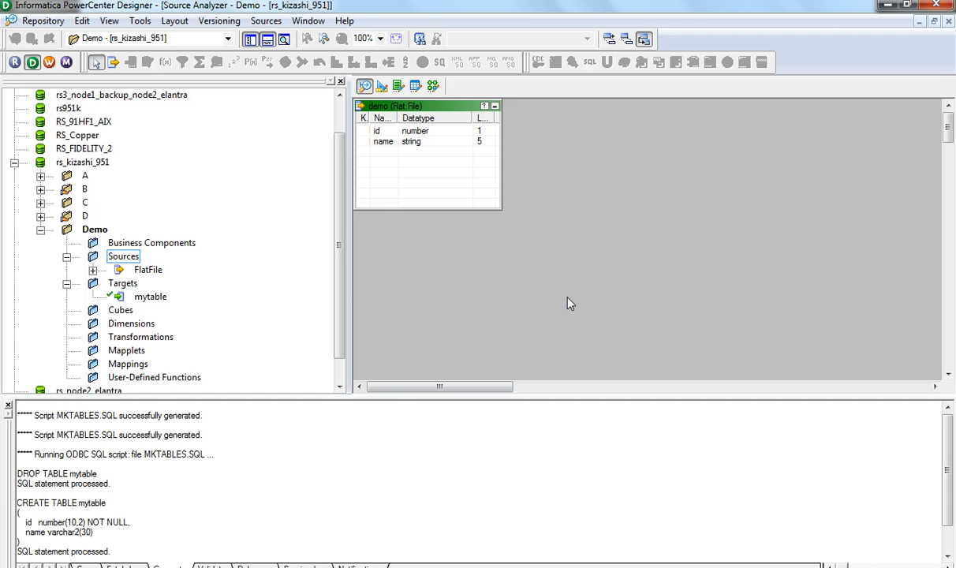
Switch to Windows Explorer and open the C:\Windows folder
key("super+e")
double_click(175, 129)
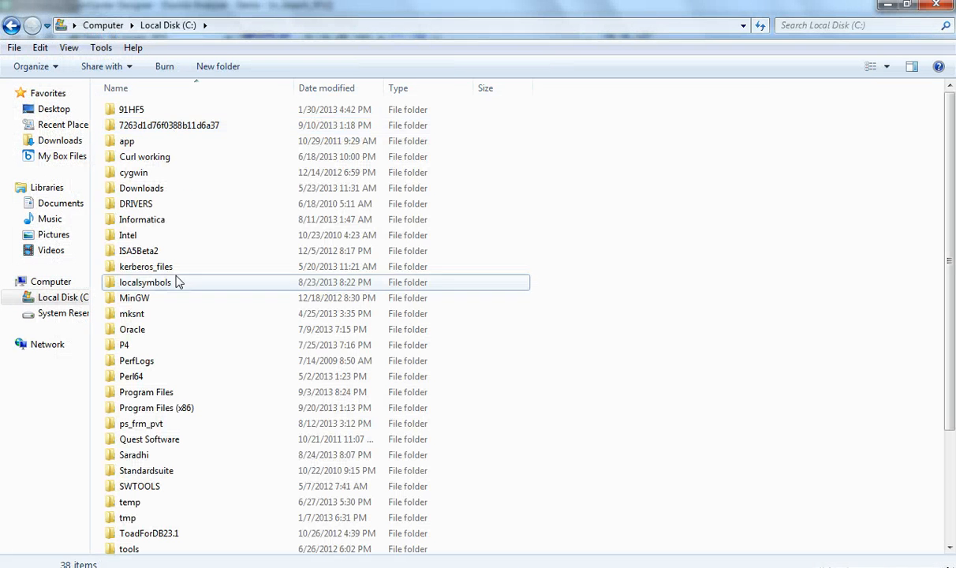
left_click(177, 282)
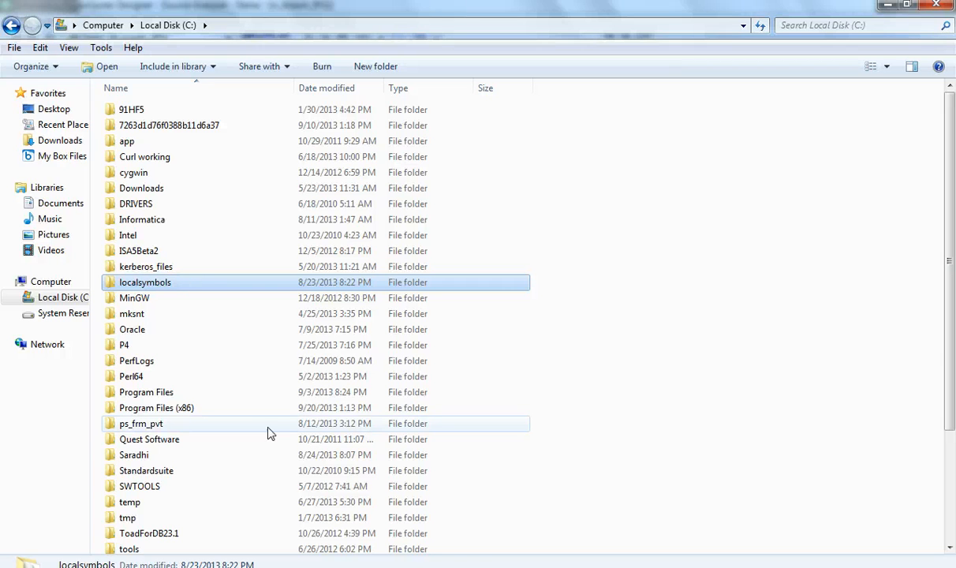
key("w")
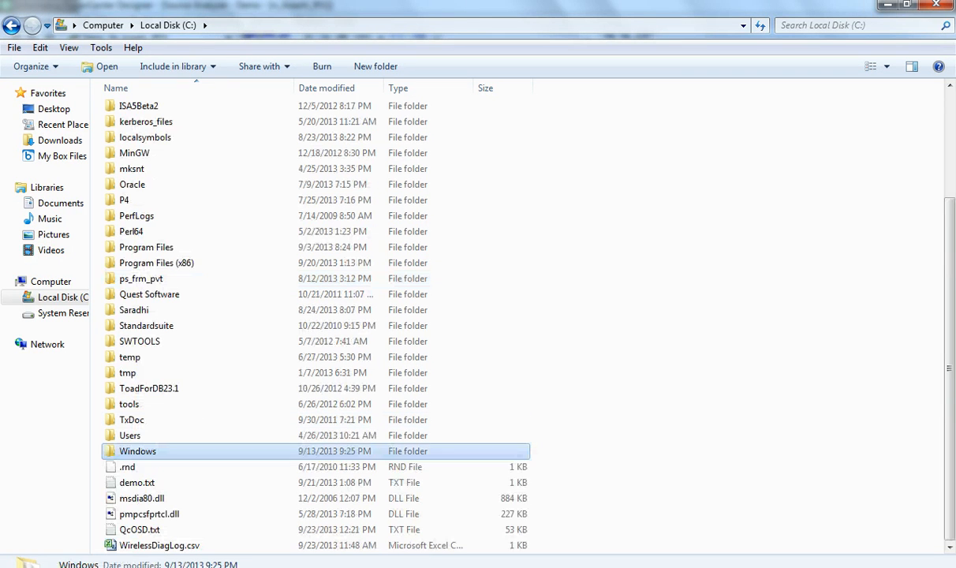
double_click(160, 452)
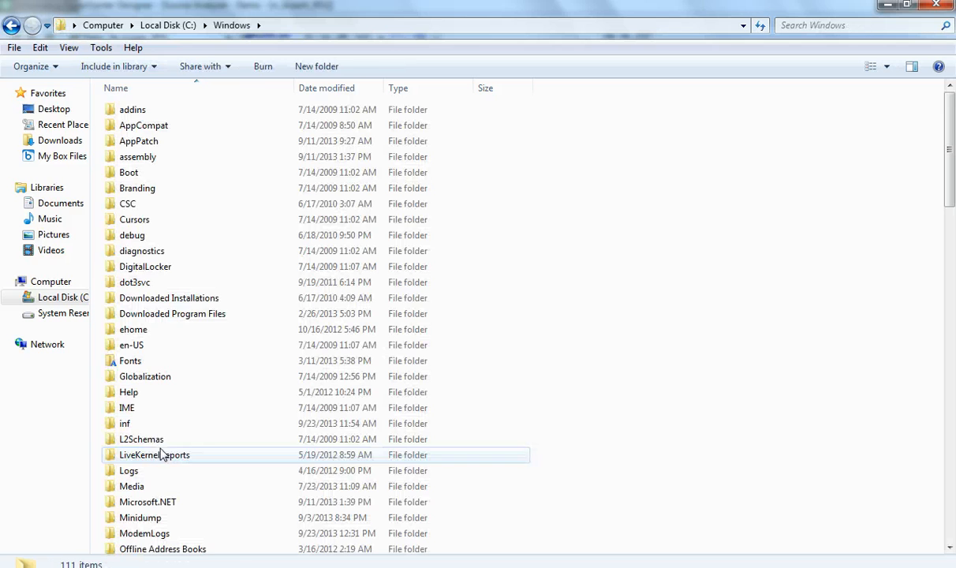
Locate the System32 and SysWOW64 folders inside the Windows folder and open System32
key("s")
key("y")
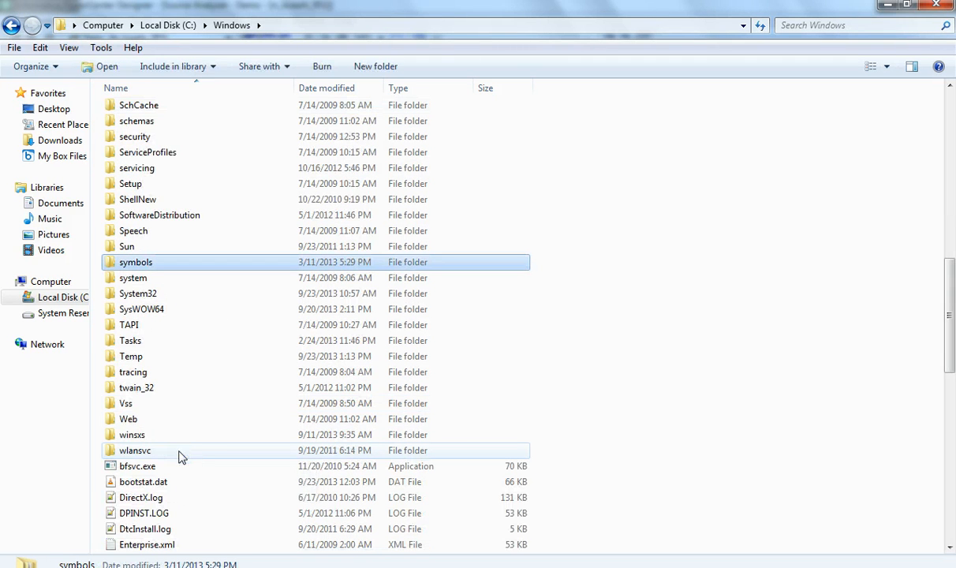
left_click(145, 295)
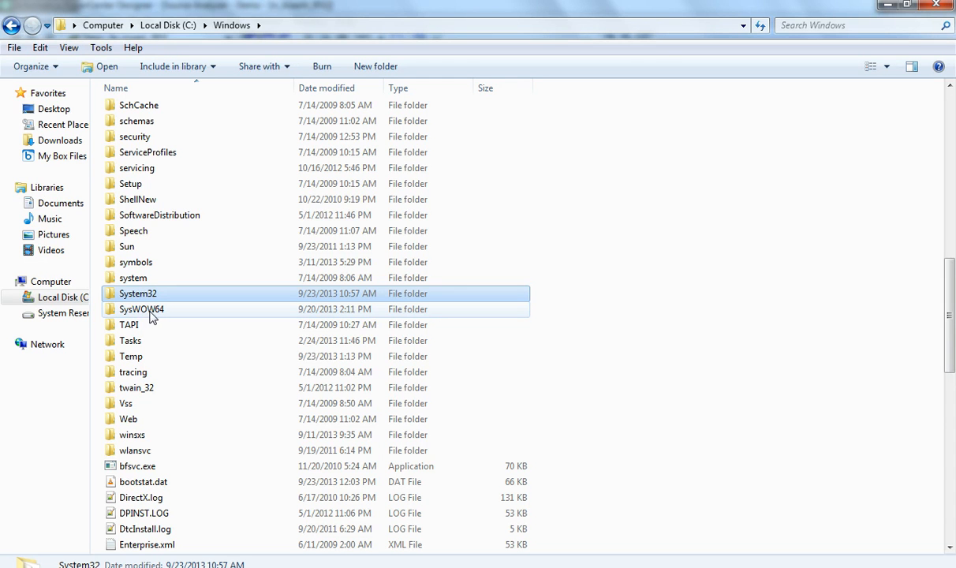
mouse_move(152, 318)
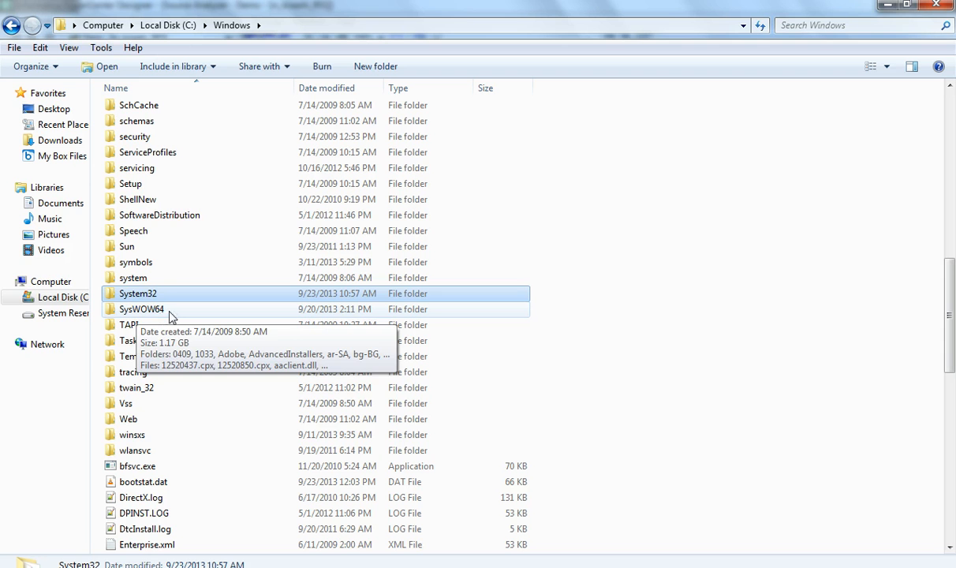
double_click(132, 296)
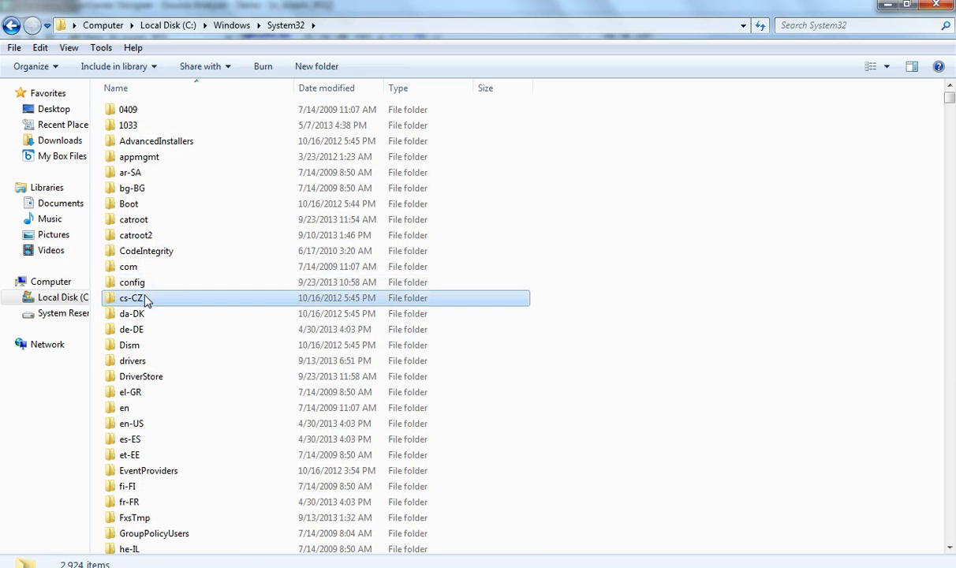
Run odbcad32.exe from System32, view its system data sources, and close the ODBC administrator
type("od")
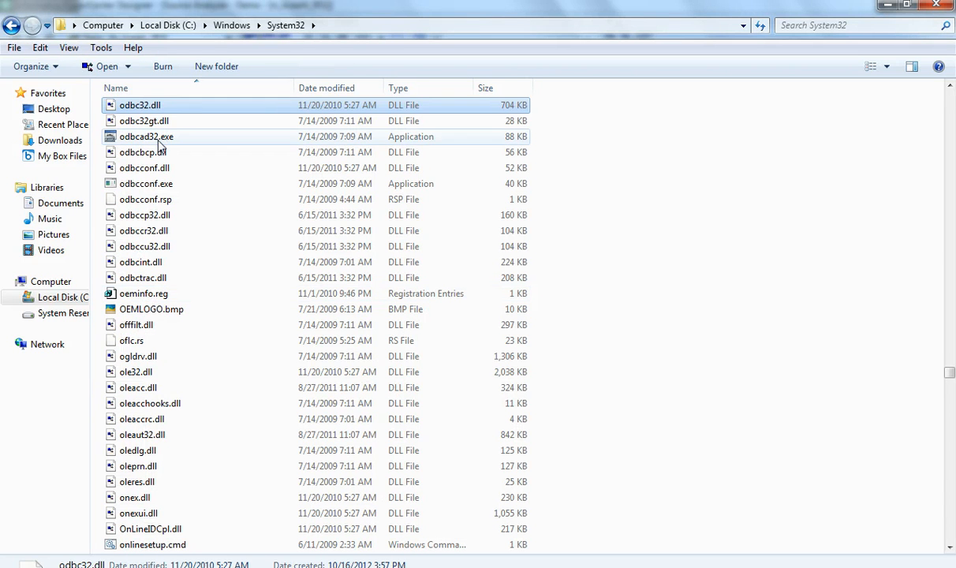
left_click(158, 141)
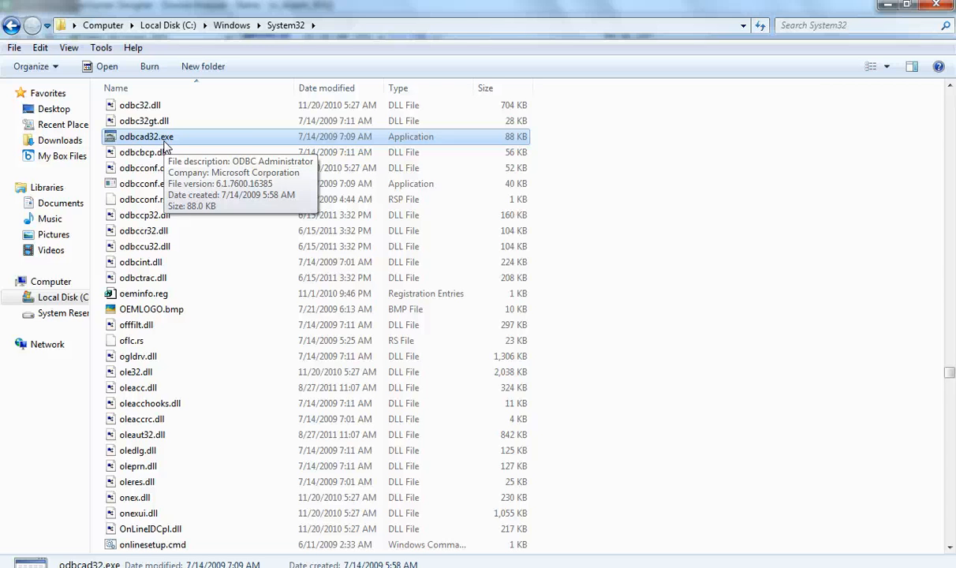
double_click(164, 142)
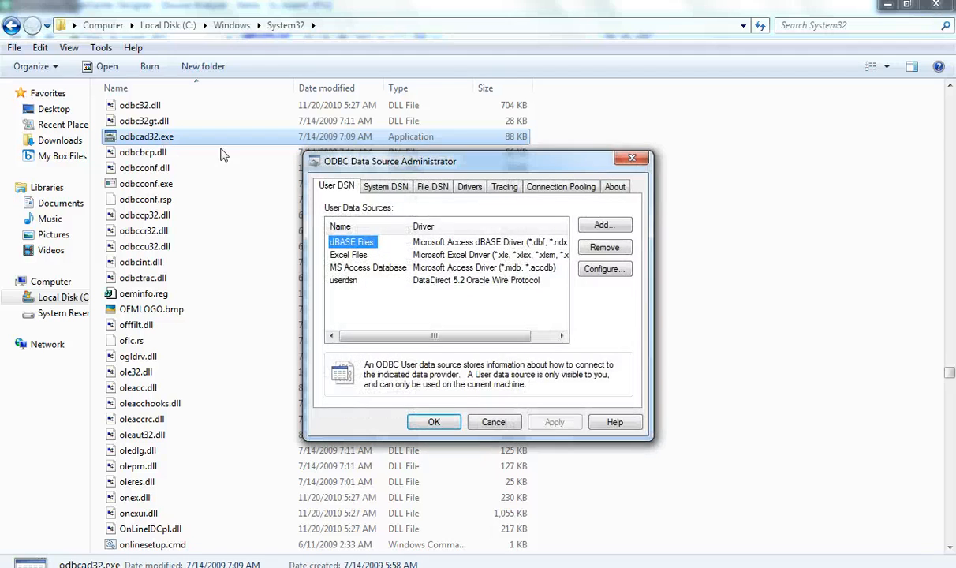
left_click(383, 186)
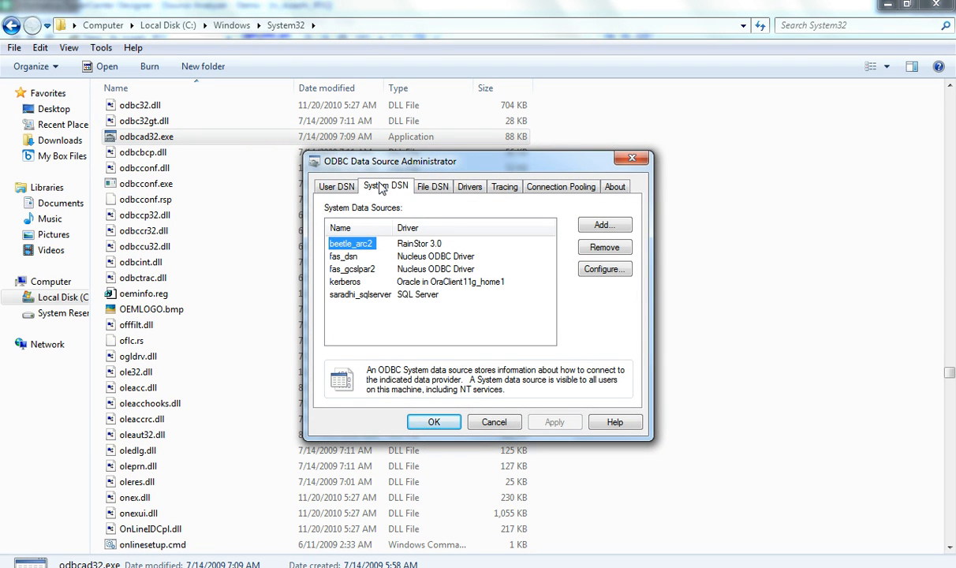
left_click(494, 423)
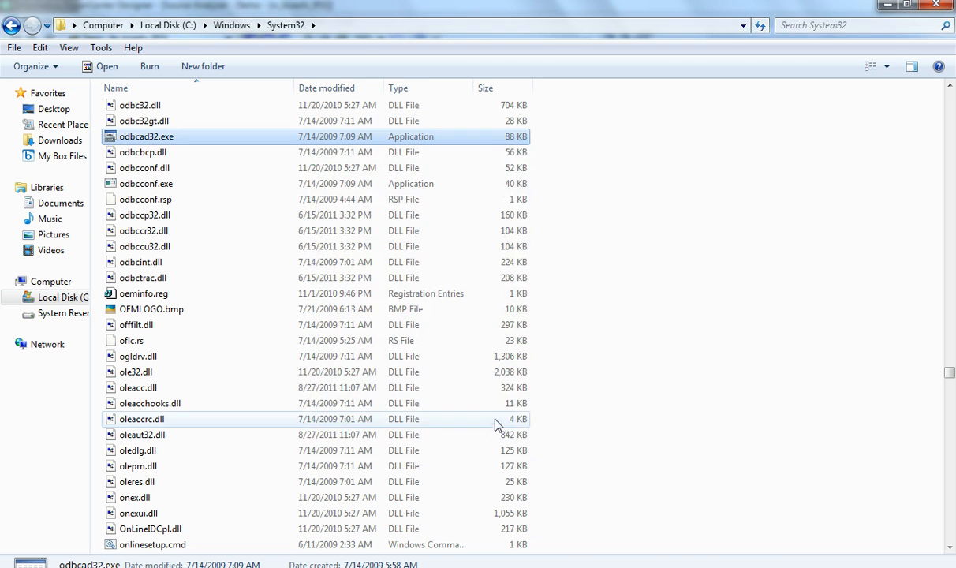
Go back to the Windows folder, open SysWOW64, and select odbcad32.exe in it
left_click(233, 26)
key("Down")
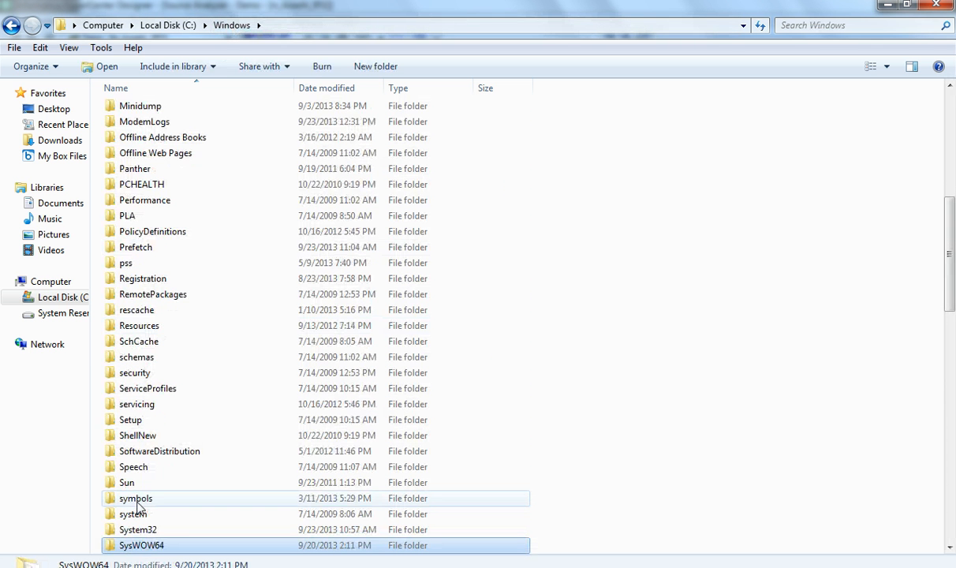
double_click(147, 548)
left_click(185, 409)
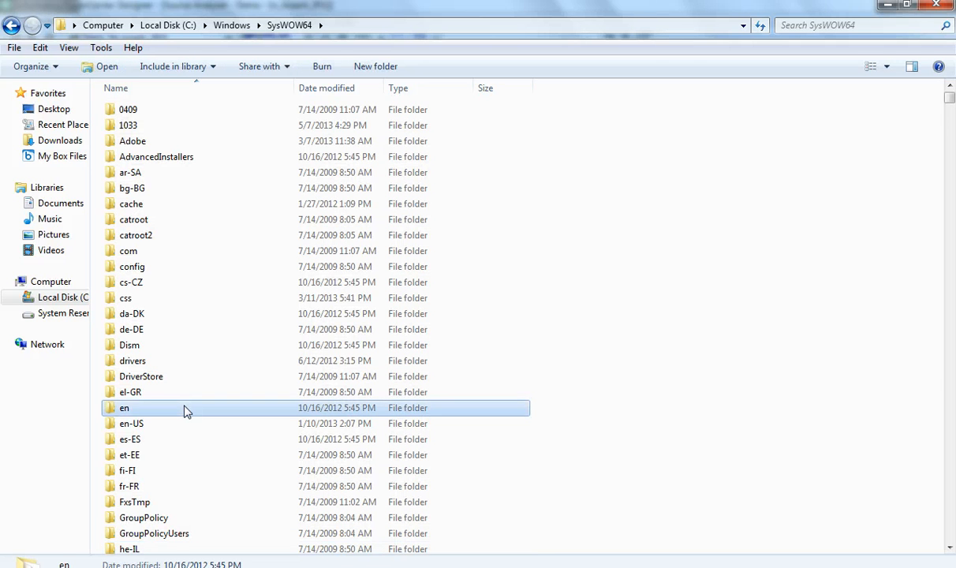
key("o")
key("d")
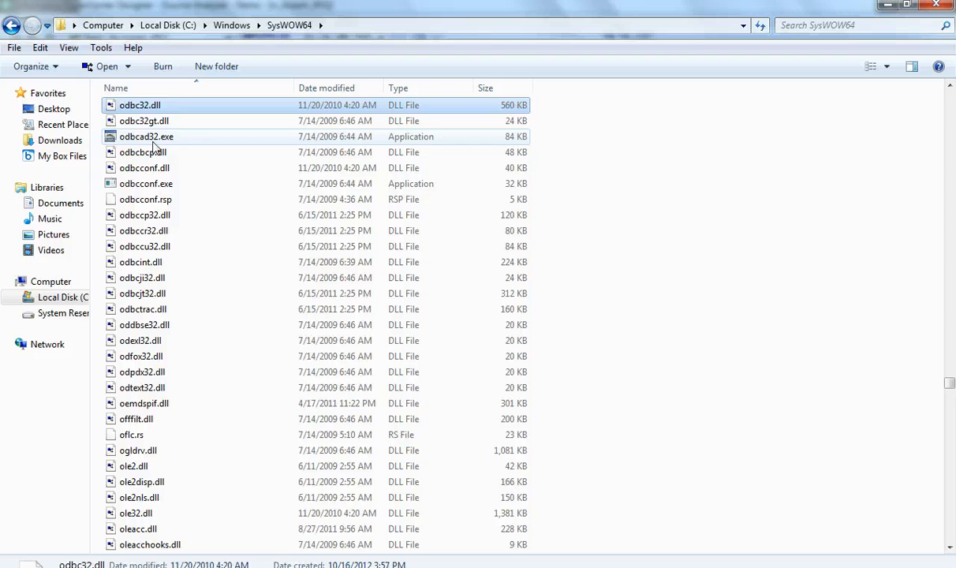
left_click(152, 140)
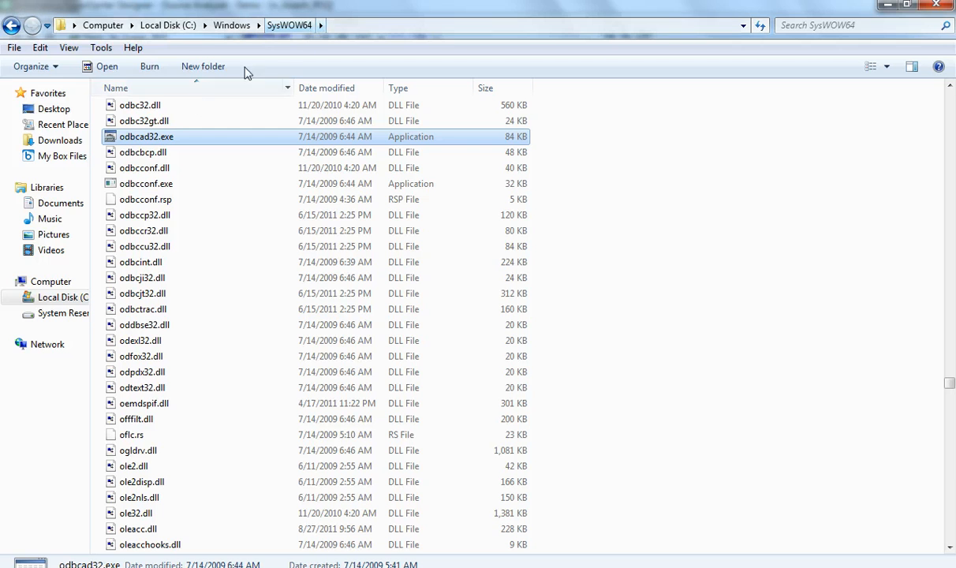
Run odbcad32.exe from SysWOW64, view its system and user data sources, and close the ODBC administrator
mouse_move(155, 142)
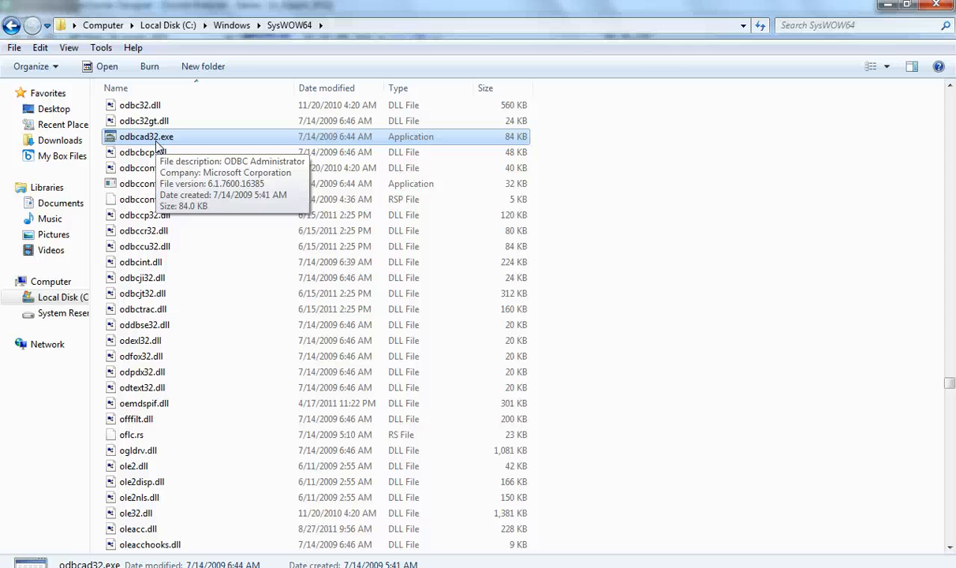
double_click(156, 136)
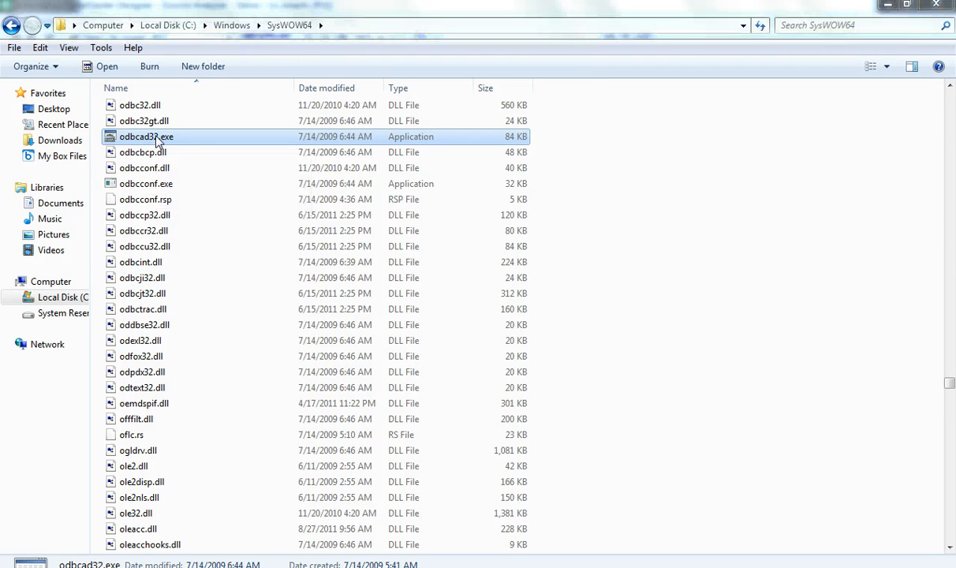
left_click(371, 187)
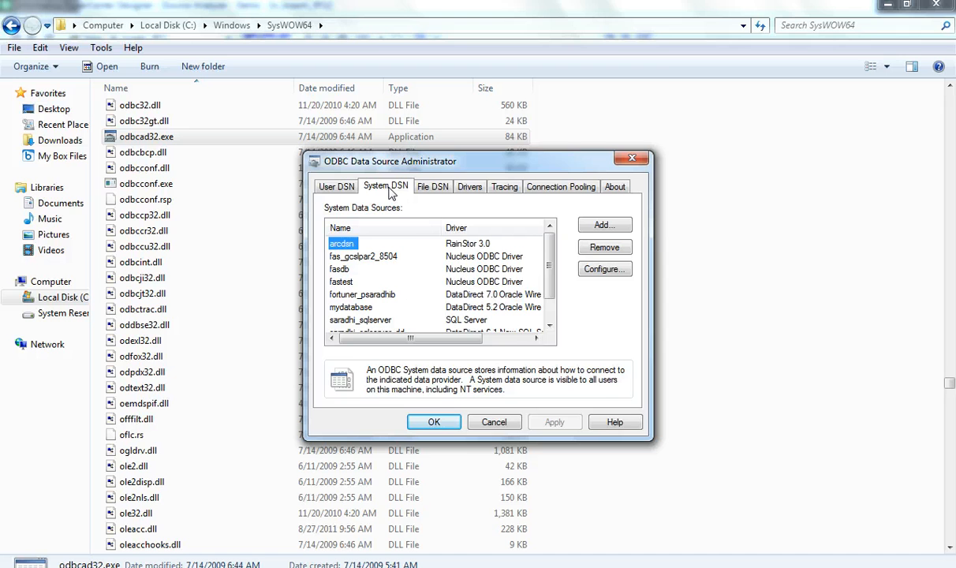
left_click(349, 191)
left_click(365, 181)
left_click(496, 424)
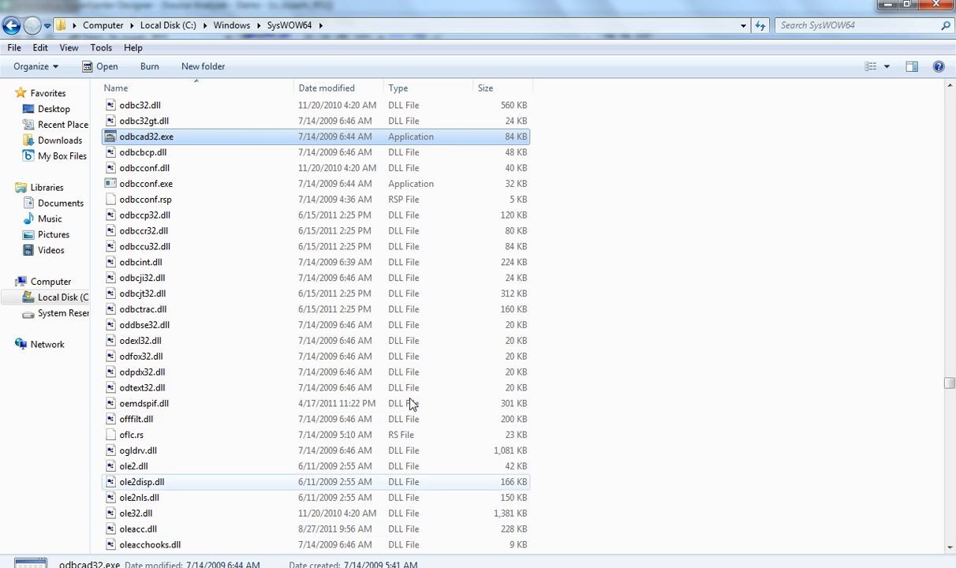
Switch to the running PowerPoint slide show and advance it to the Summary slide
key("super+Tab")
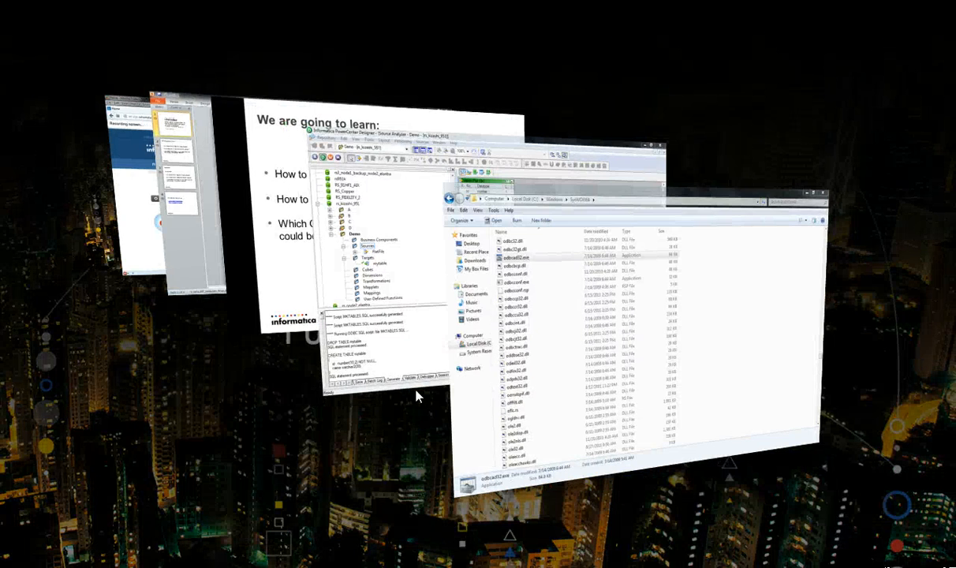
key("super+Tab")
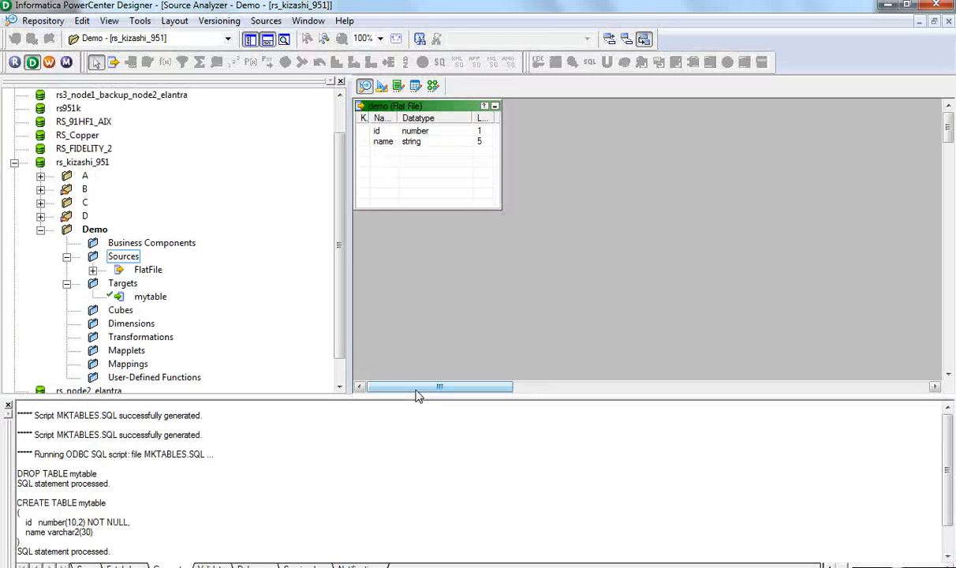
key("super+Tab")
key("super+Tab")
key("super+Tab")
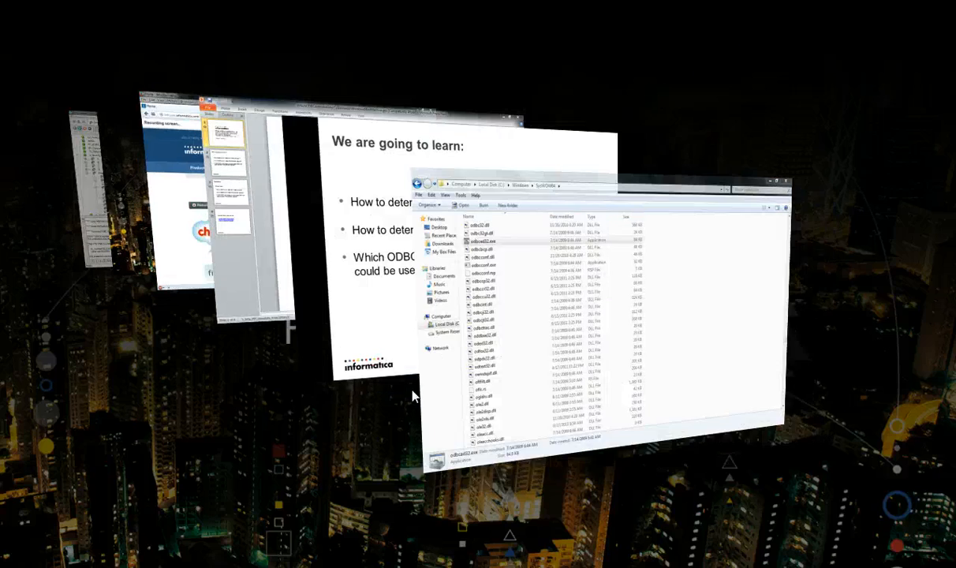
key("Right")
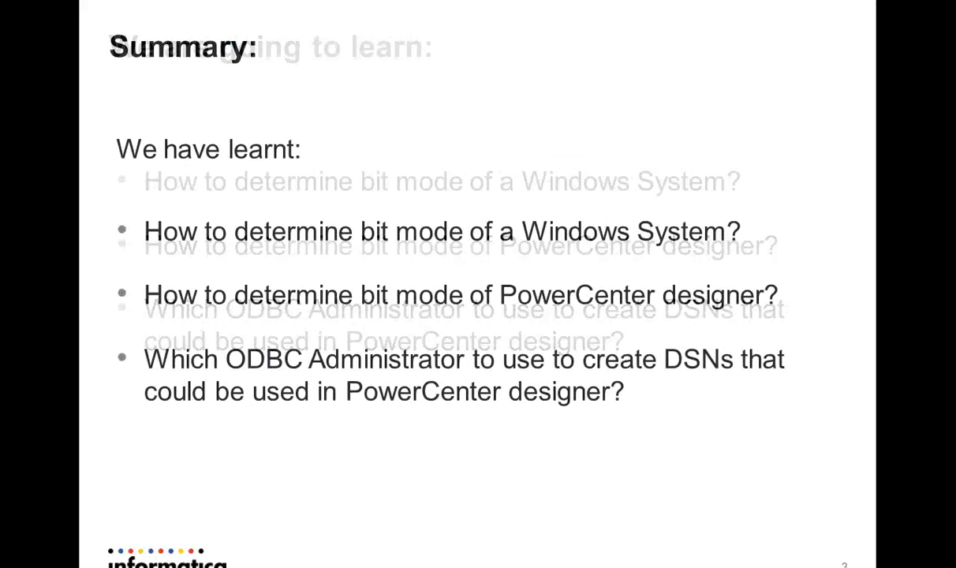